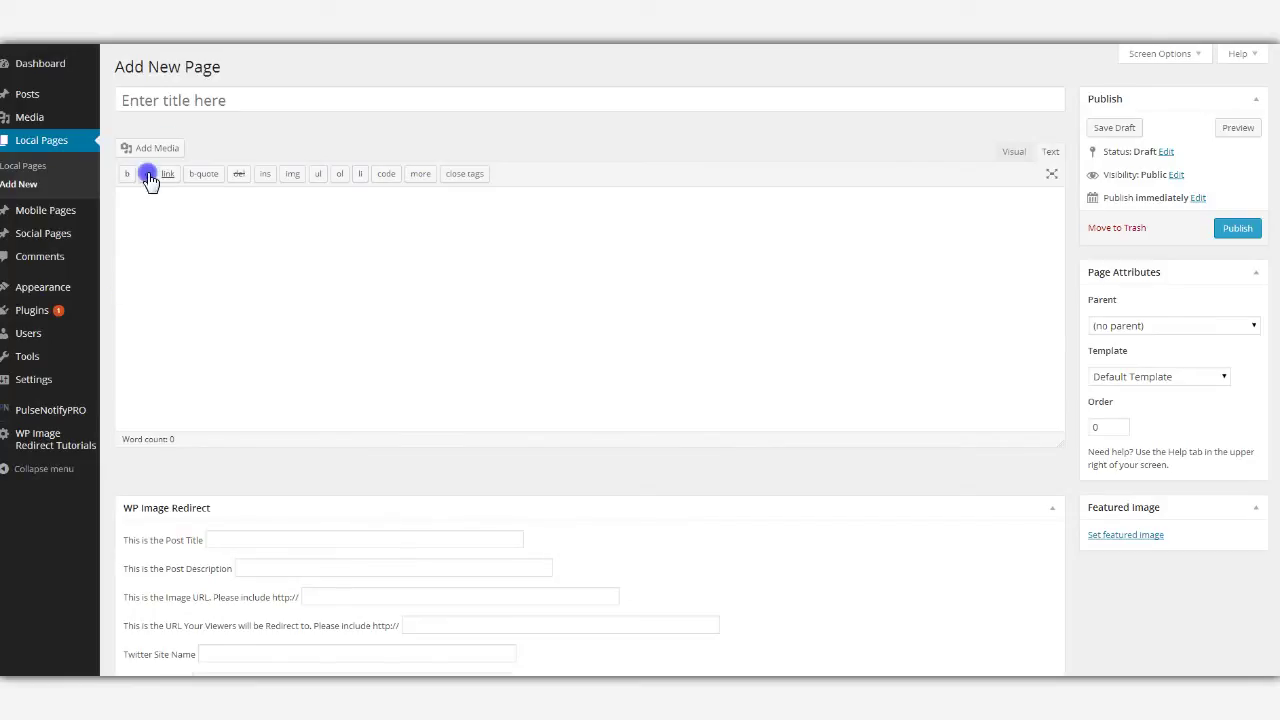
Step: Enter "ROS Indigo Igloo Release T-shirt" as both the page title and the image redirect's post title
click(173, 99)
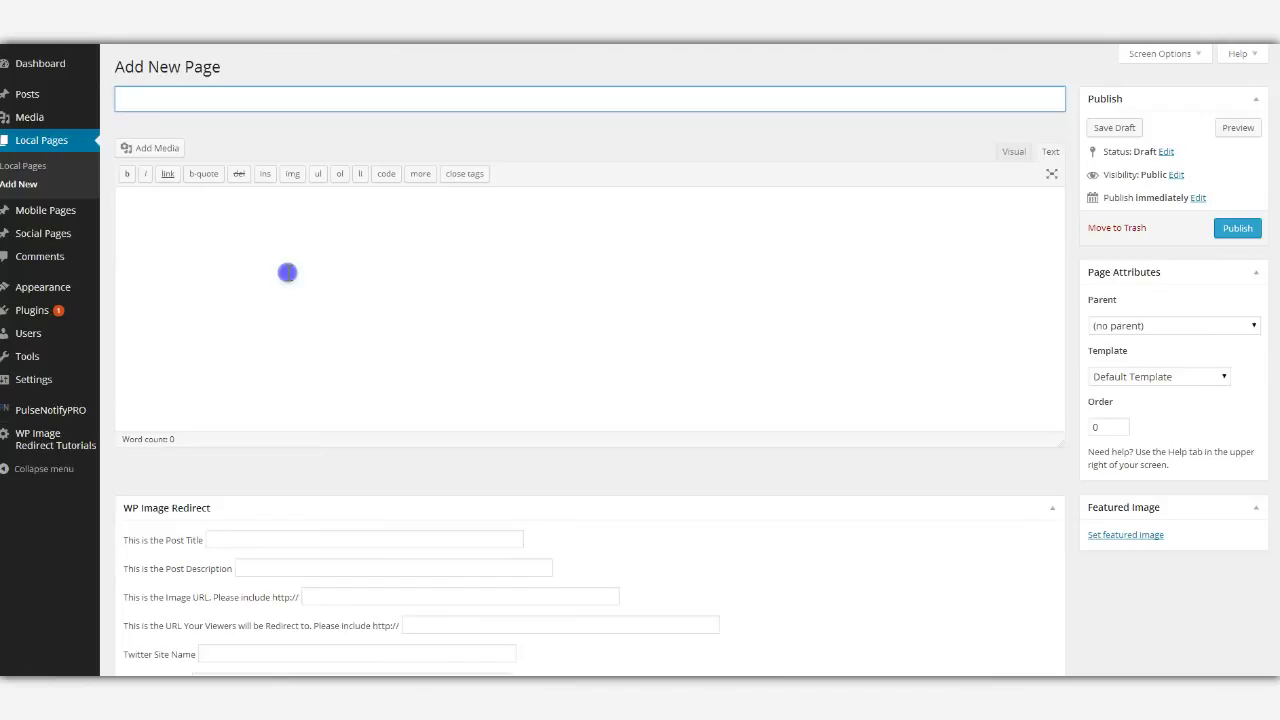
text(ROS Indigo Igloo Release T-shirt)
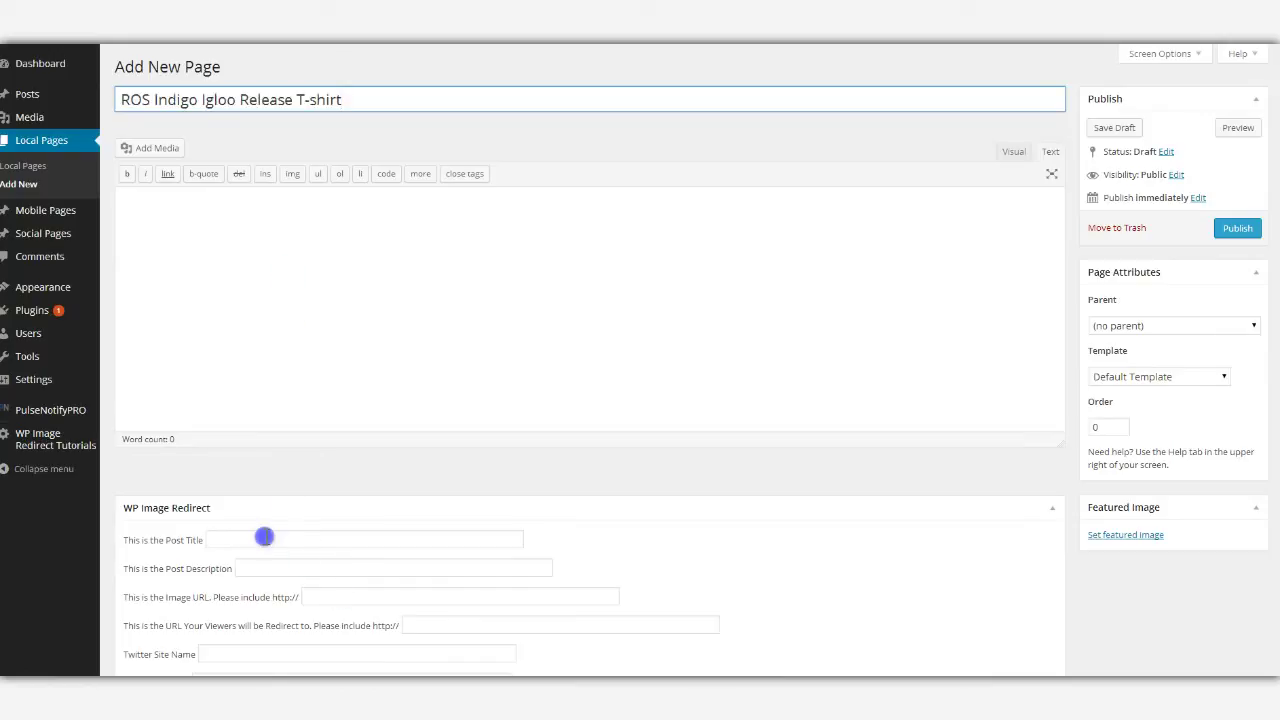
click(259, 539)
text(ROS Indigo Igloo Release T-shirt)
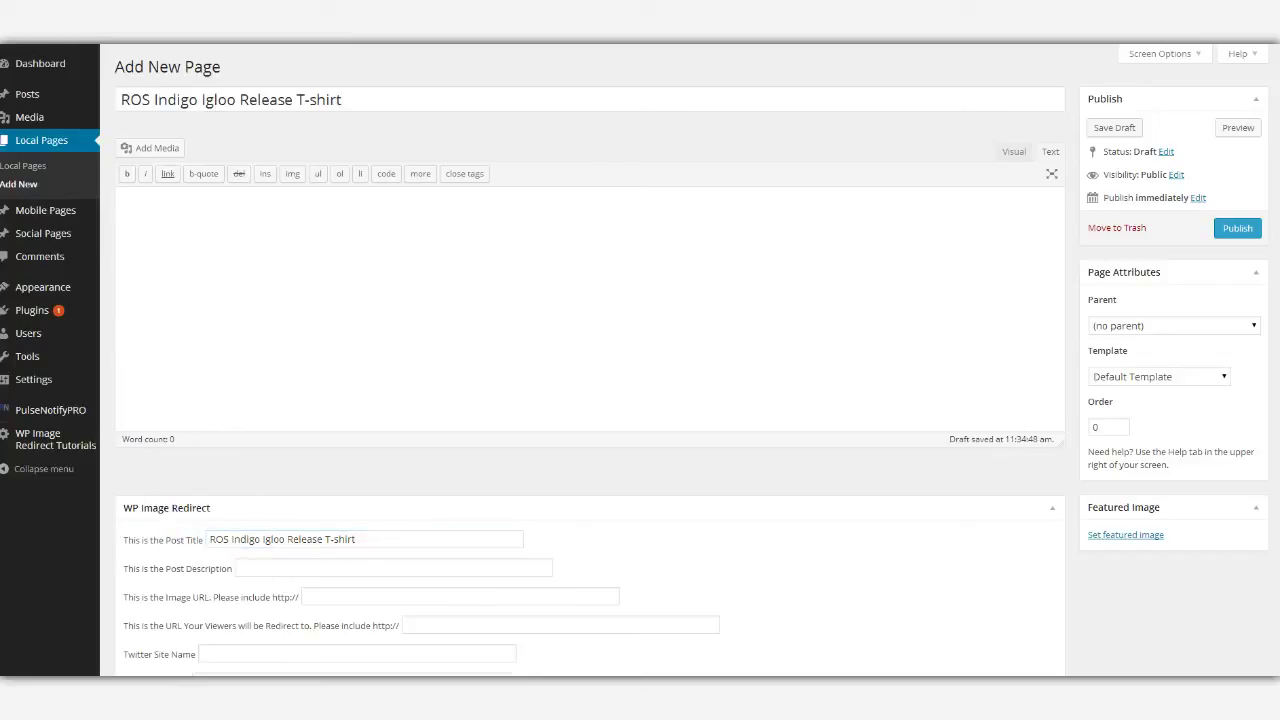
click(247, 568)
key(ctrl+v)
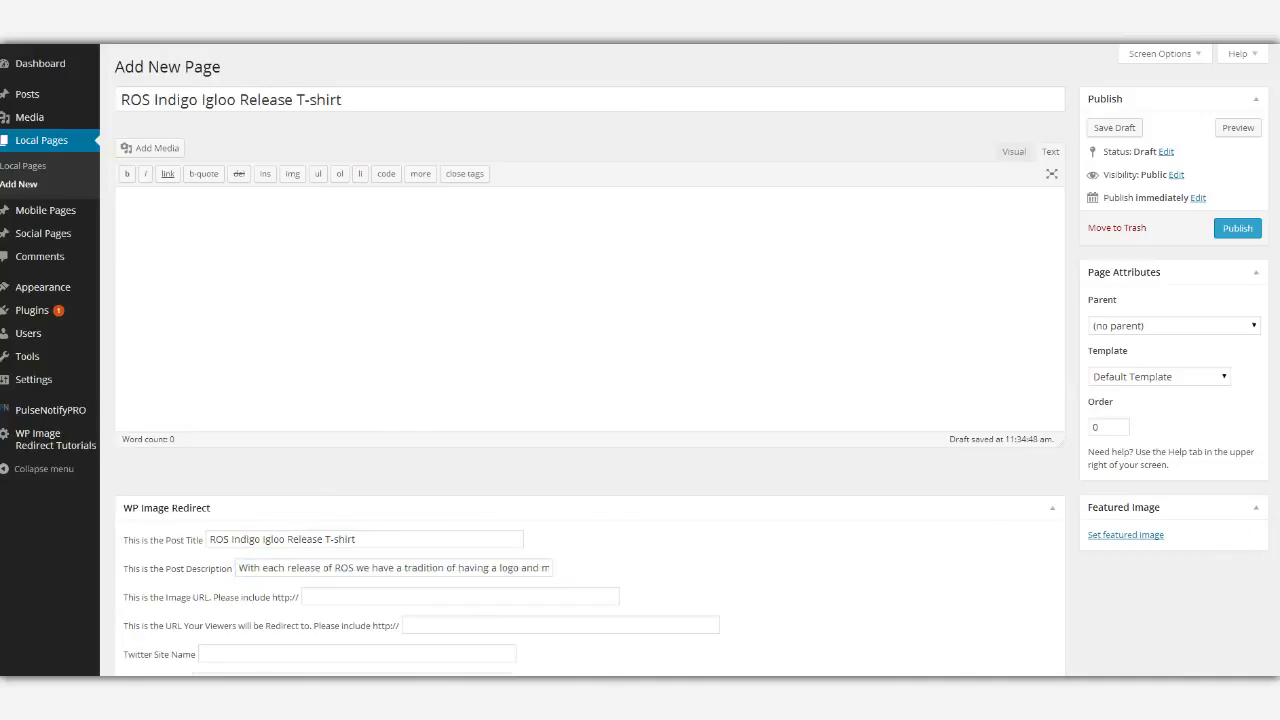
click(331, 600)
key(ctrl+v)
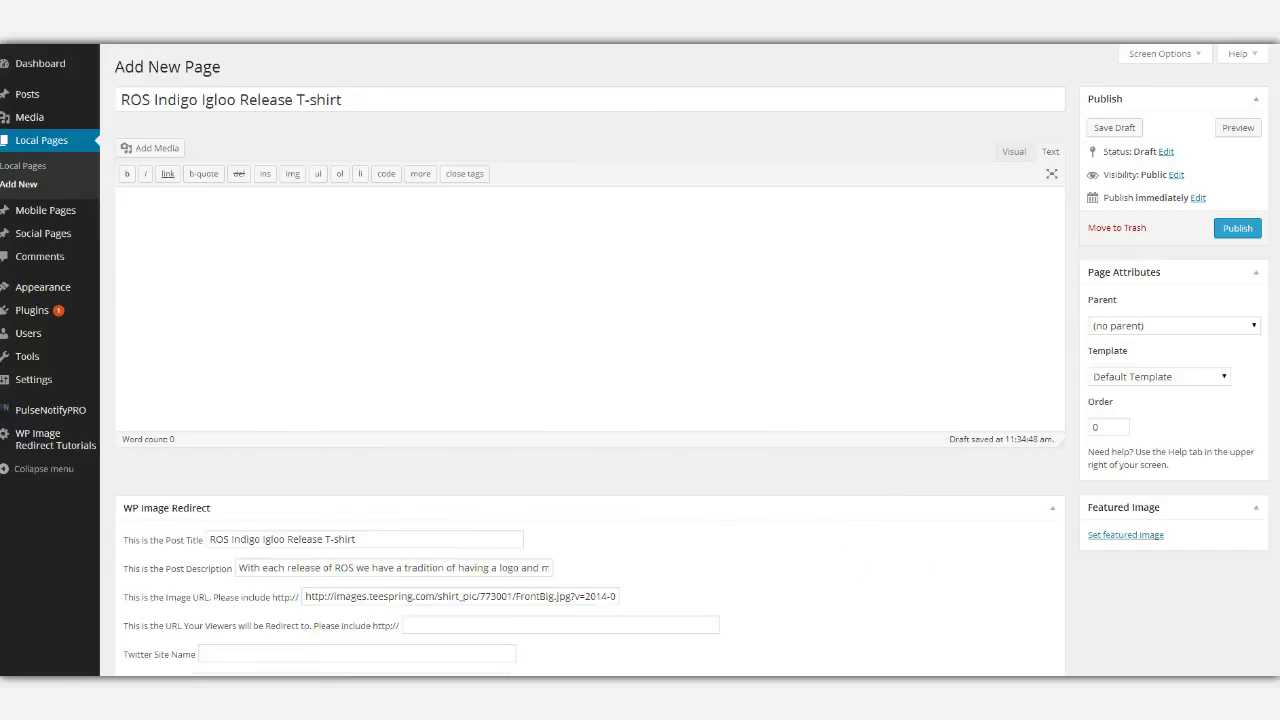
click(418, 620)
text(http://teespring.com/ros-indigo)
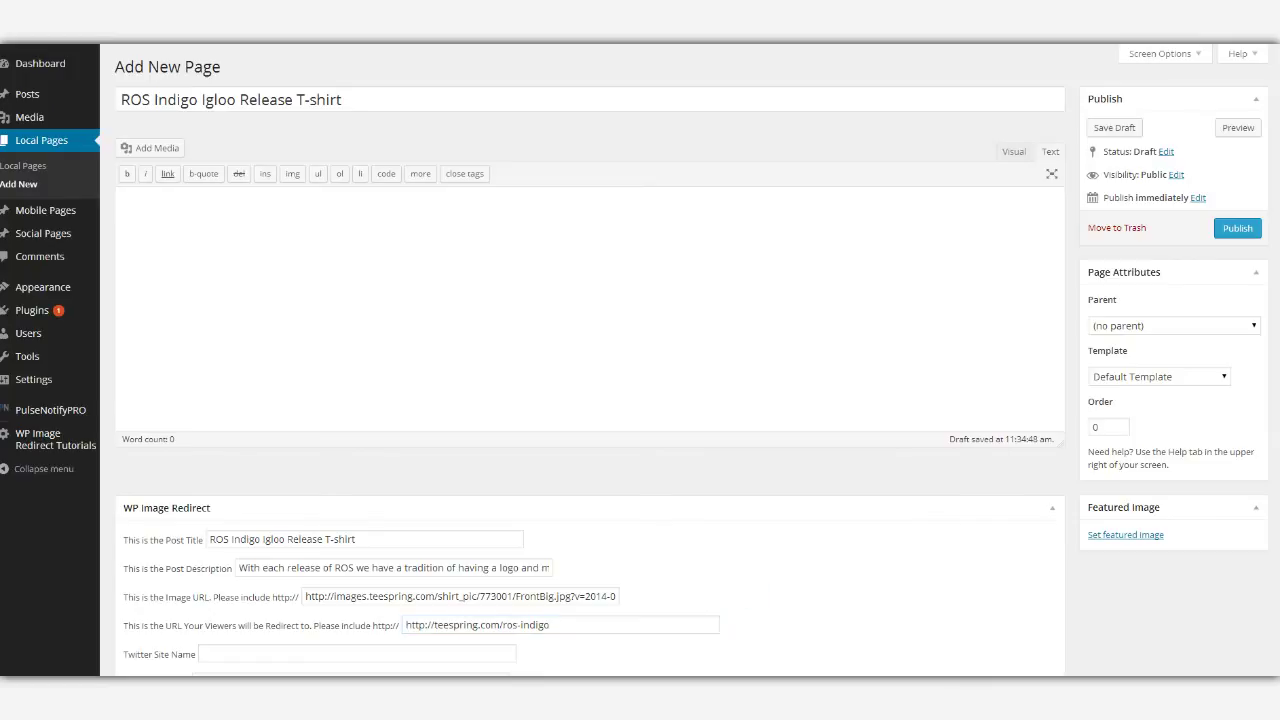
Step: Fill in the Twitter site name and Twitter ID name with the Twitter username
scroll(1195, 320, down, 3)
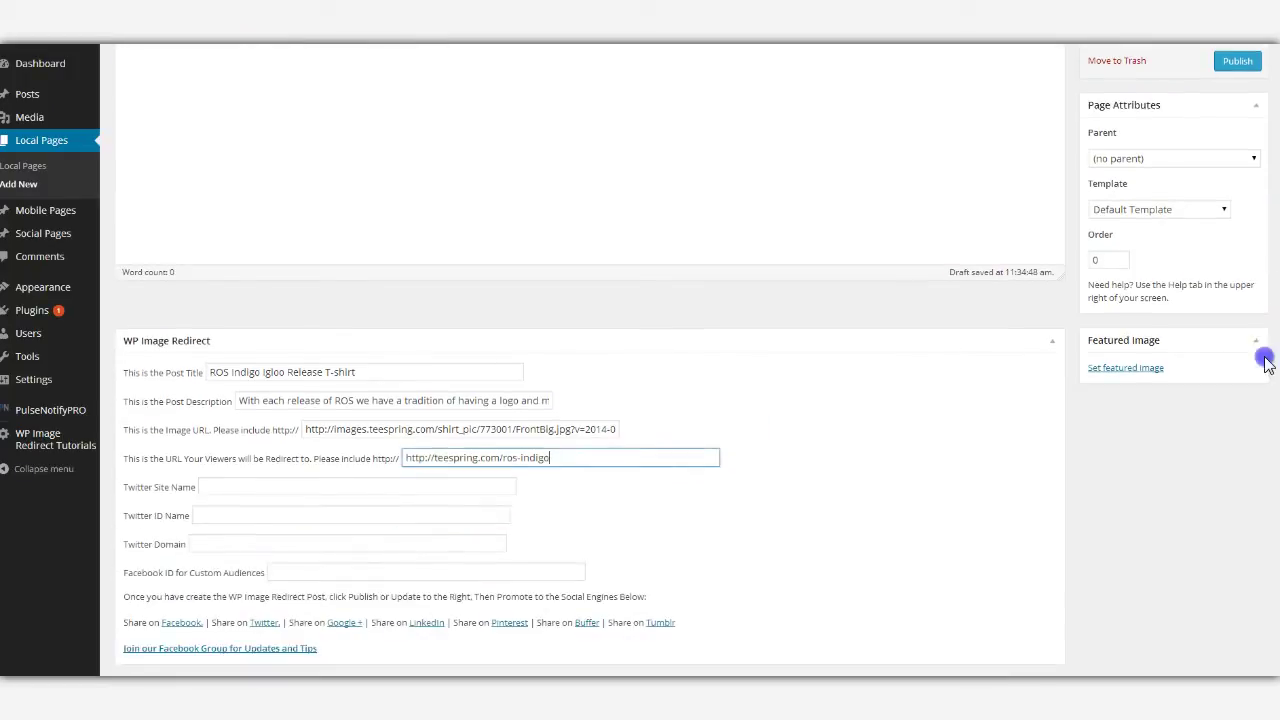
click(205, 392)
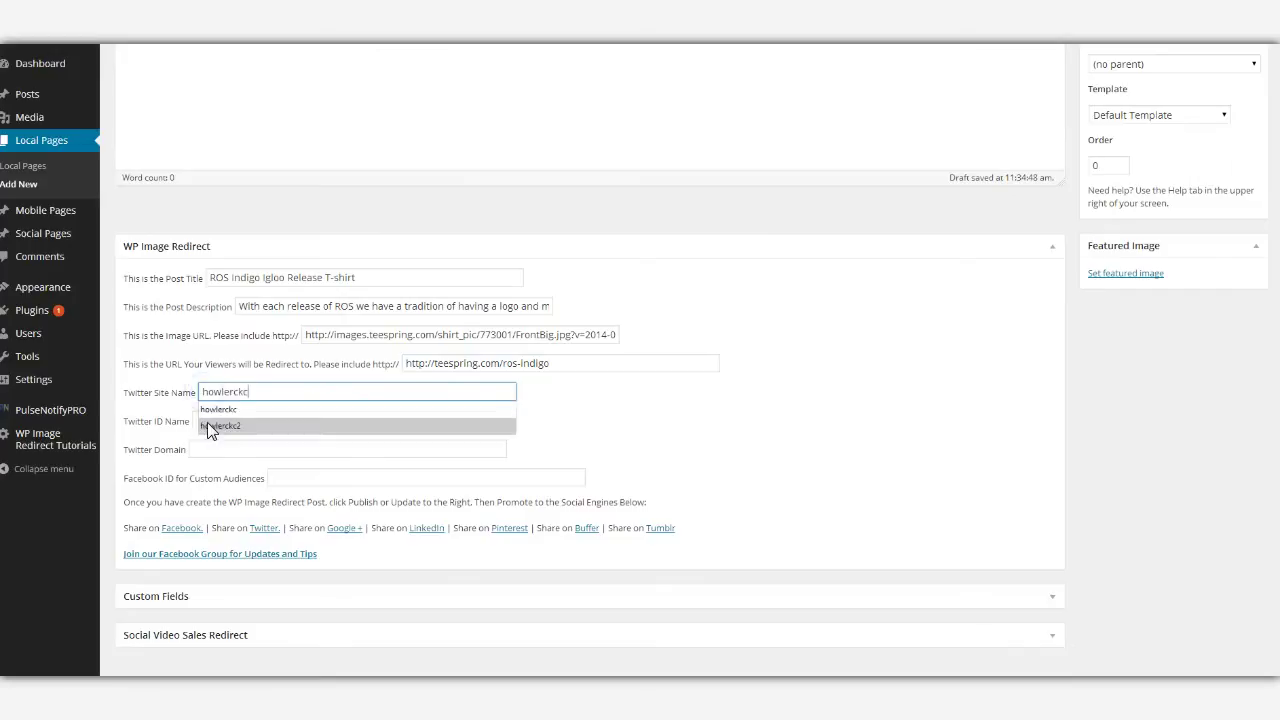
click(207, 422)
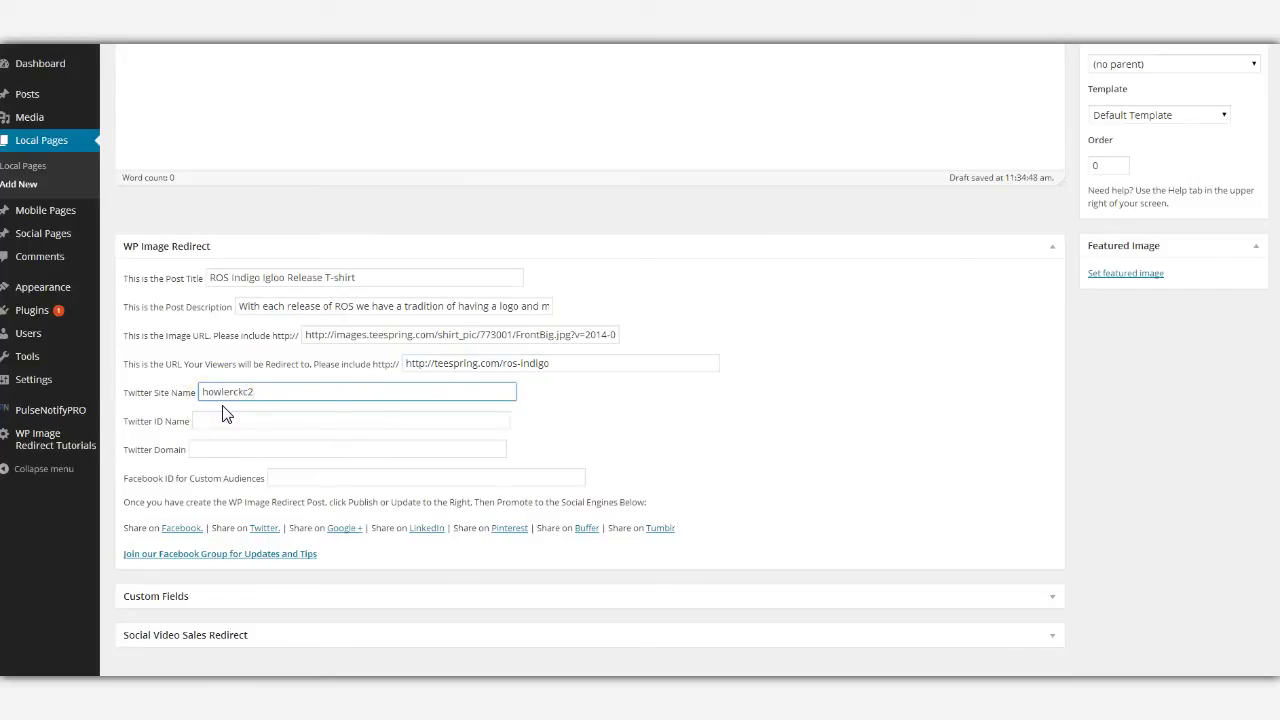
key(BackSpace)
click(163, 391)
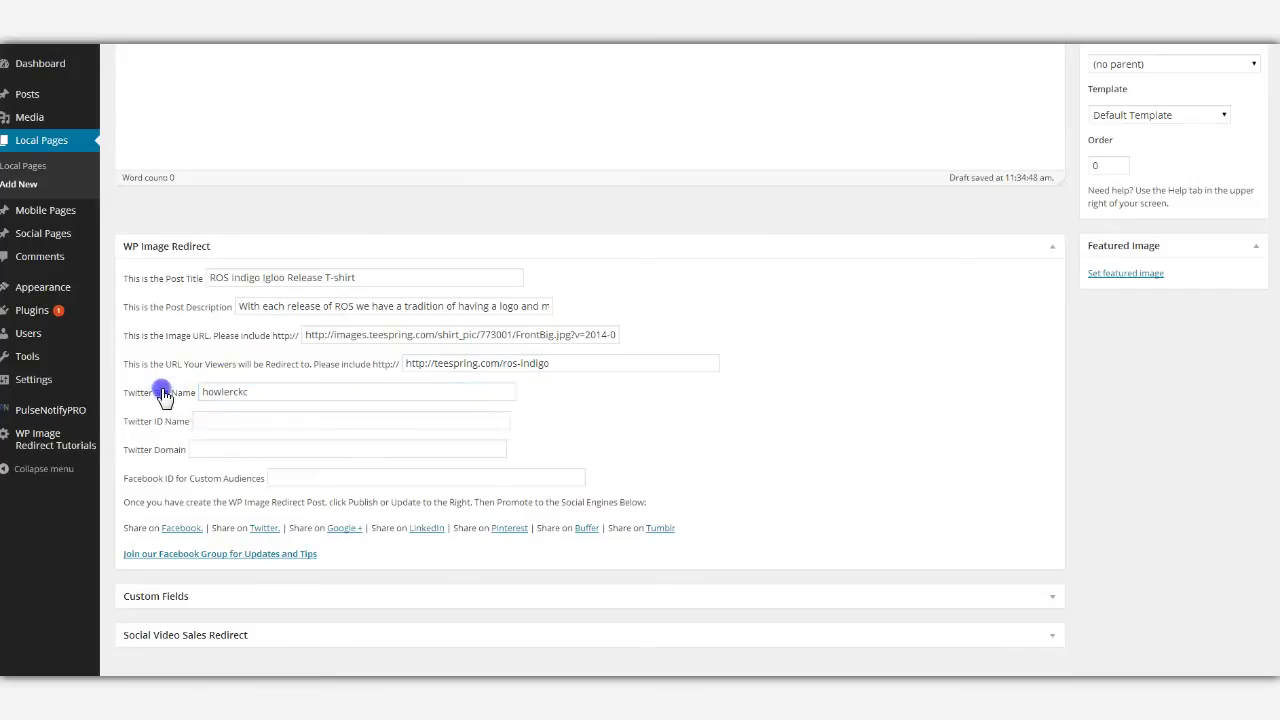
click(192, 420)
click(205, 436)
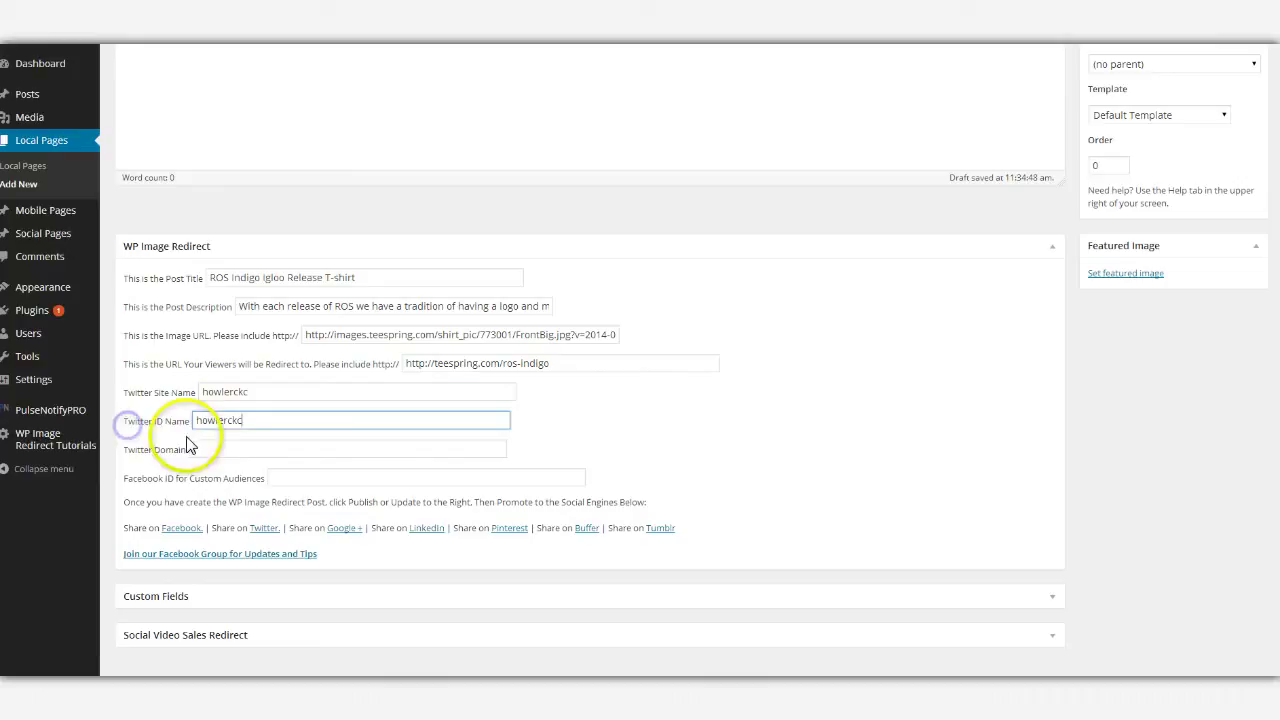
Step: Set the Twitter domain to 2EZ2.COM and enter the Facebook ID for custom audiences
click(205, 447)
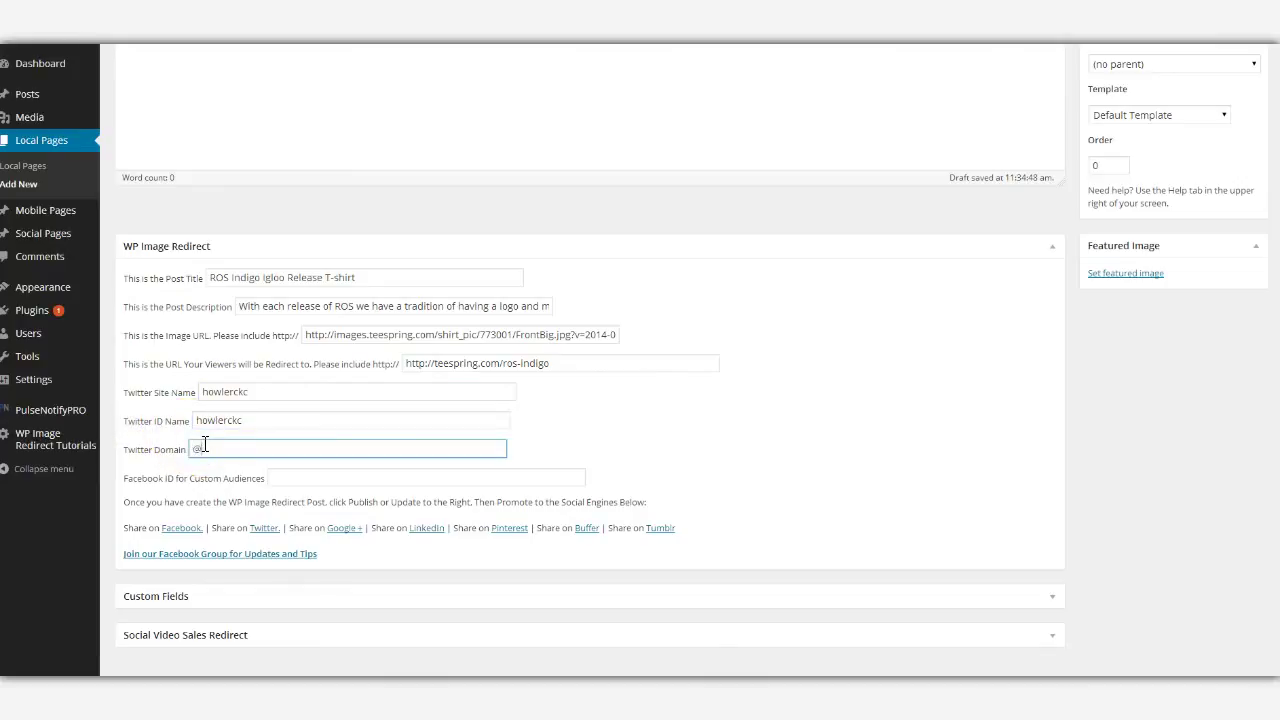
text(2)
click(225, 465)
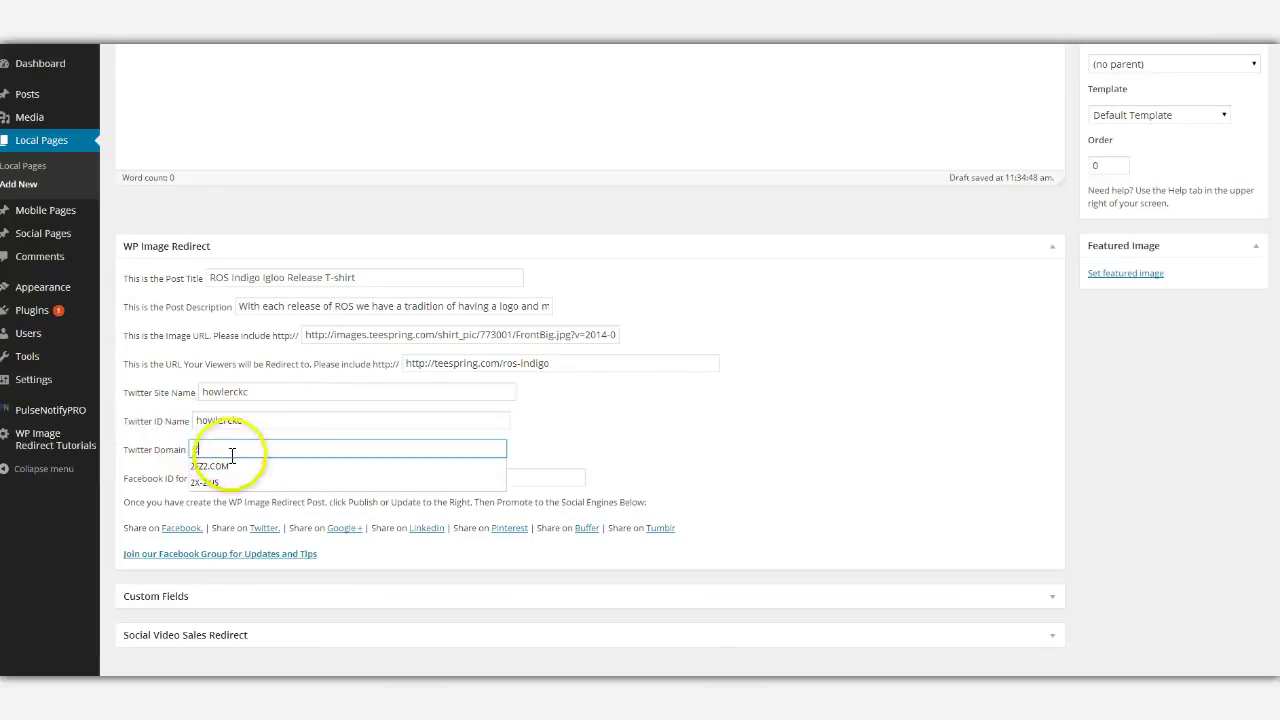
click(295, 476)
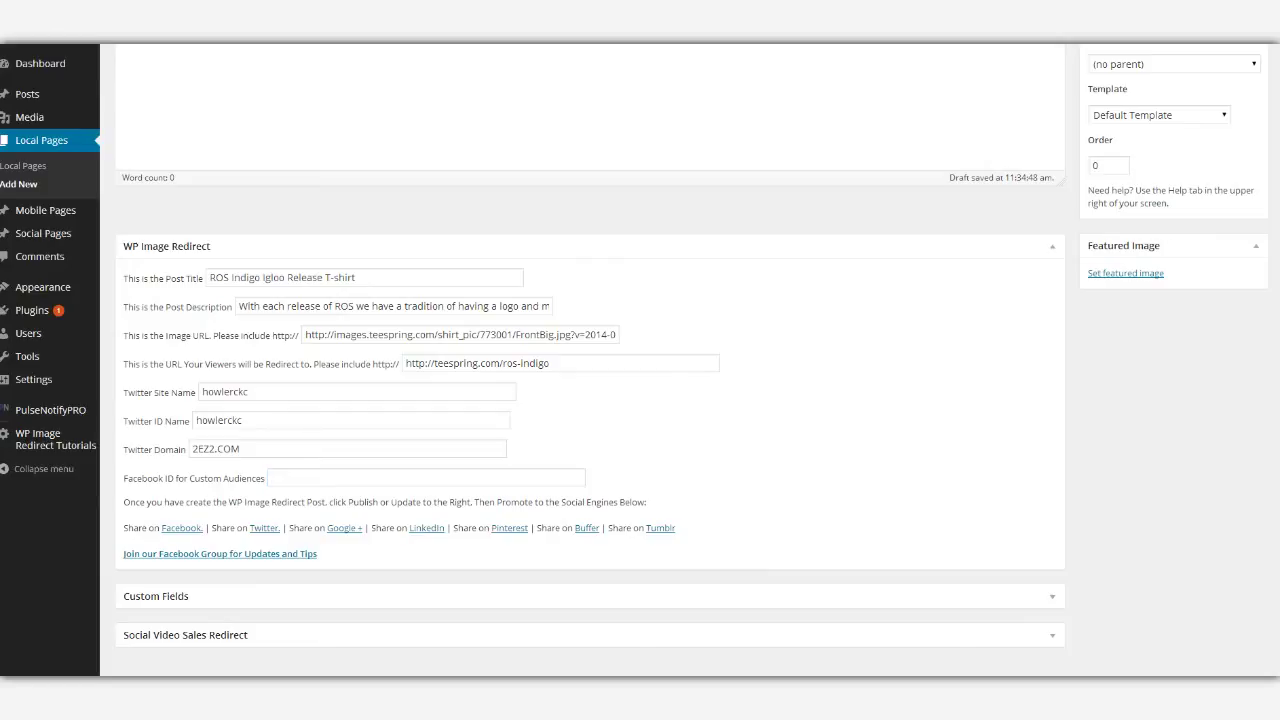
click(289, 478)
click(300, 495)
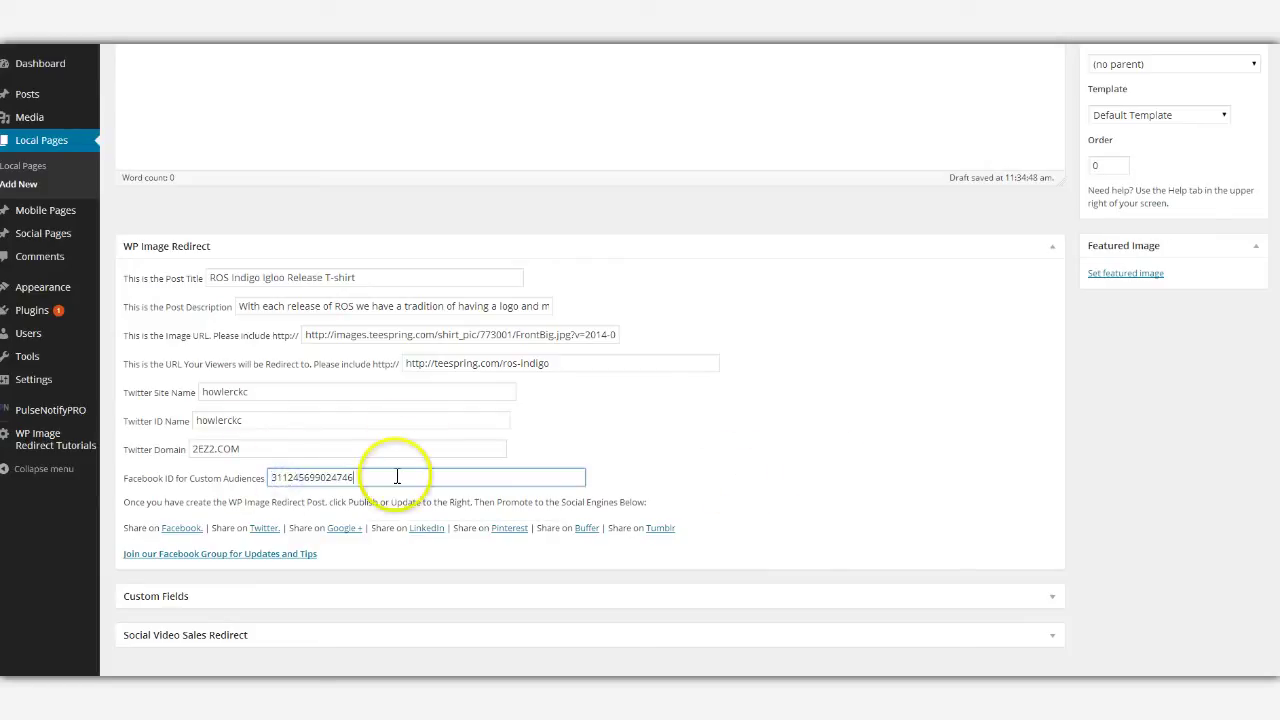
click(825, 466)
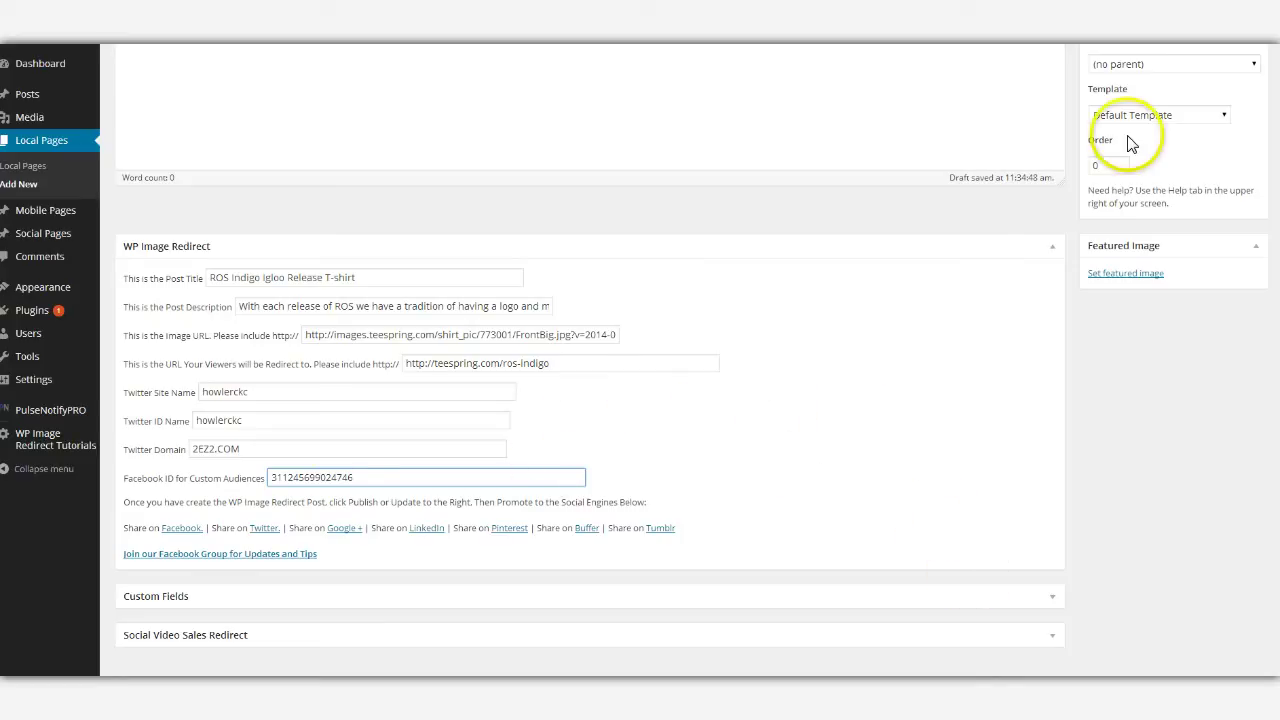
Step: Assign the WP Image Redirect template to the page and publish it
click(1157, 117)
click(1140, 170)
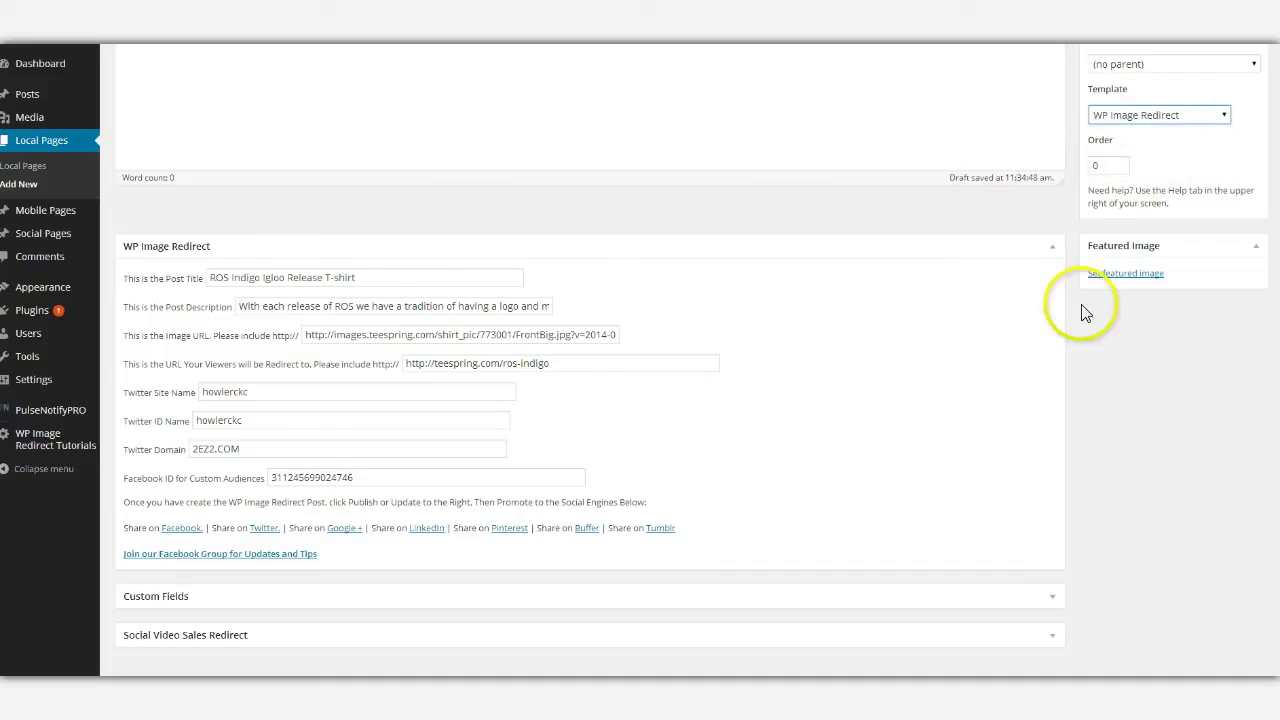
scroll(1075, 320, up, 3)
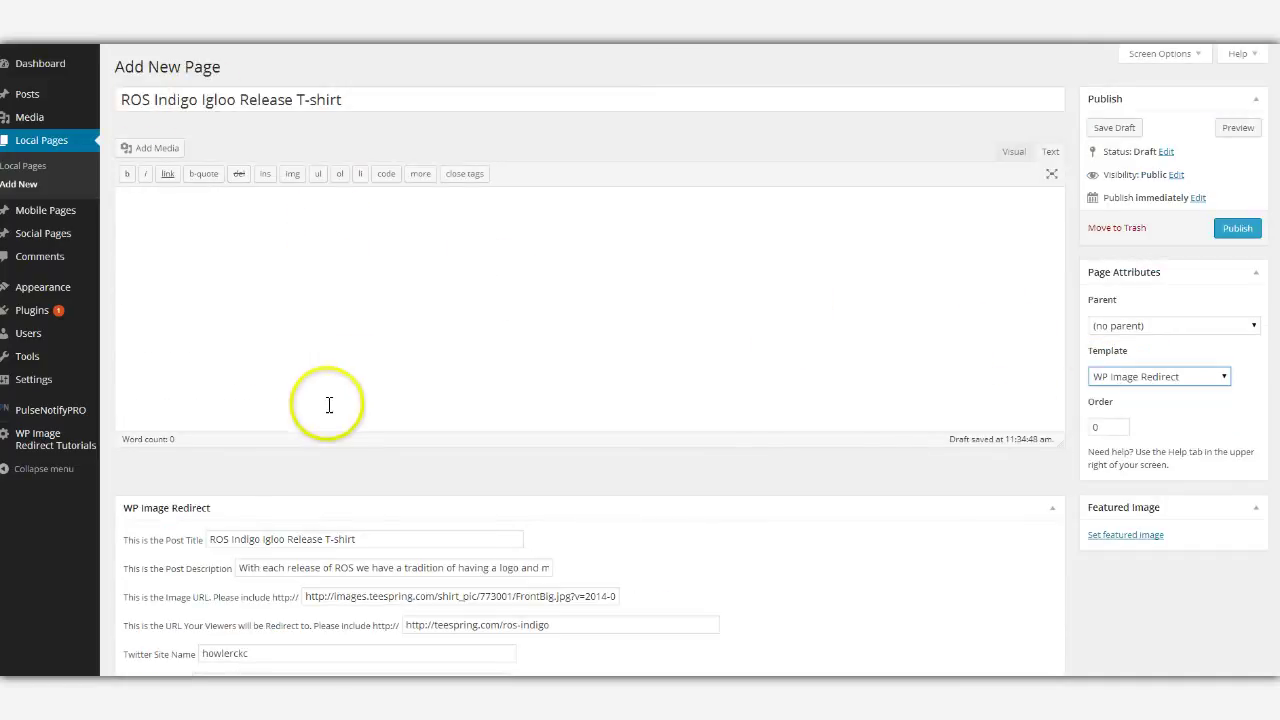
scroll(329, 403, down, 1)
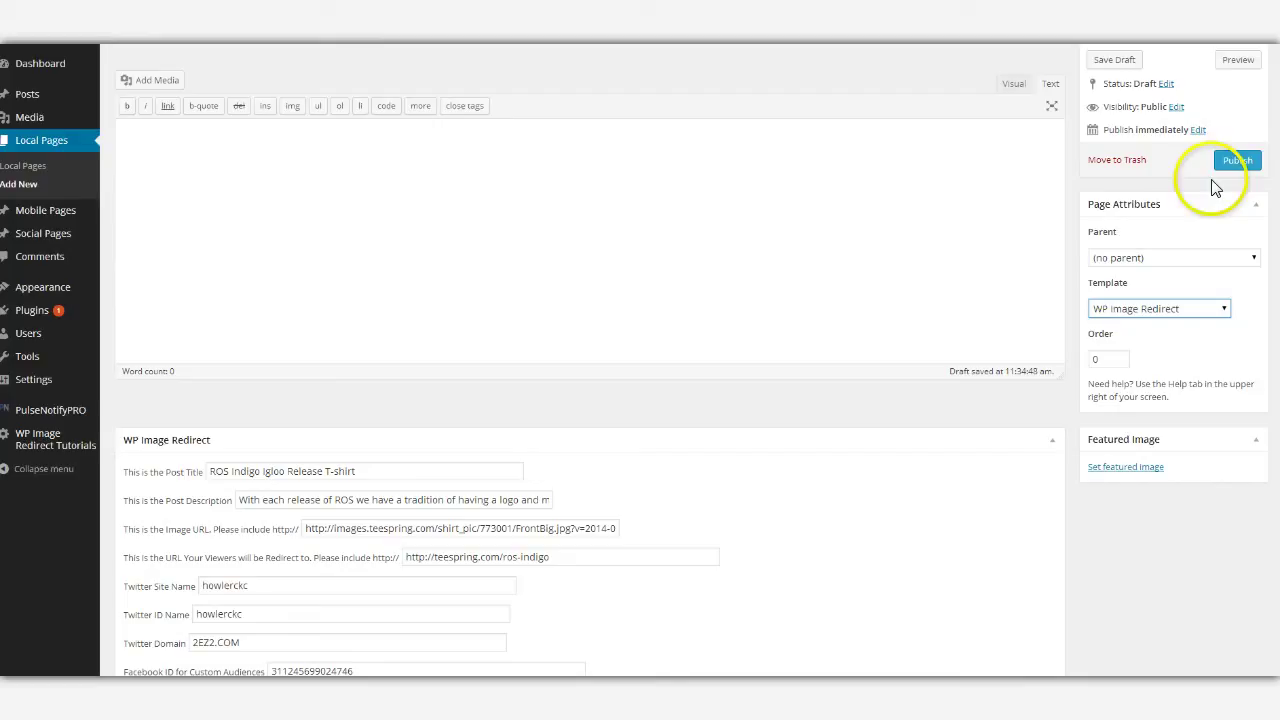
click(1238, 161)
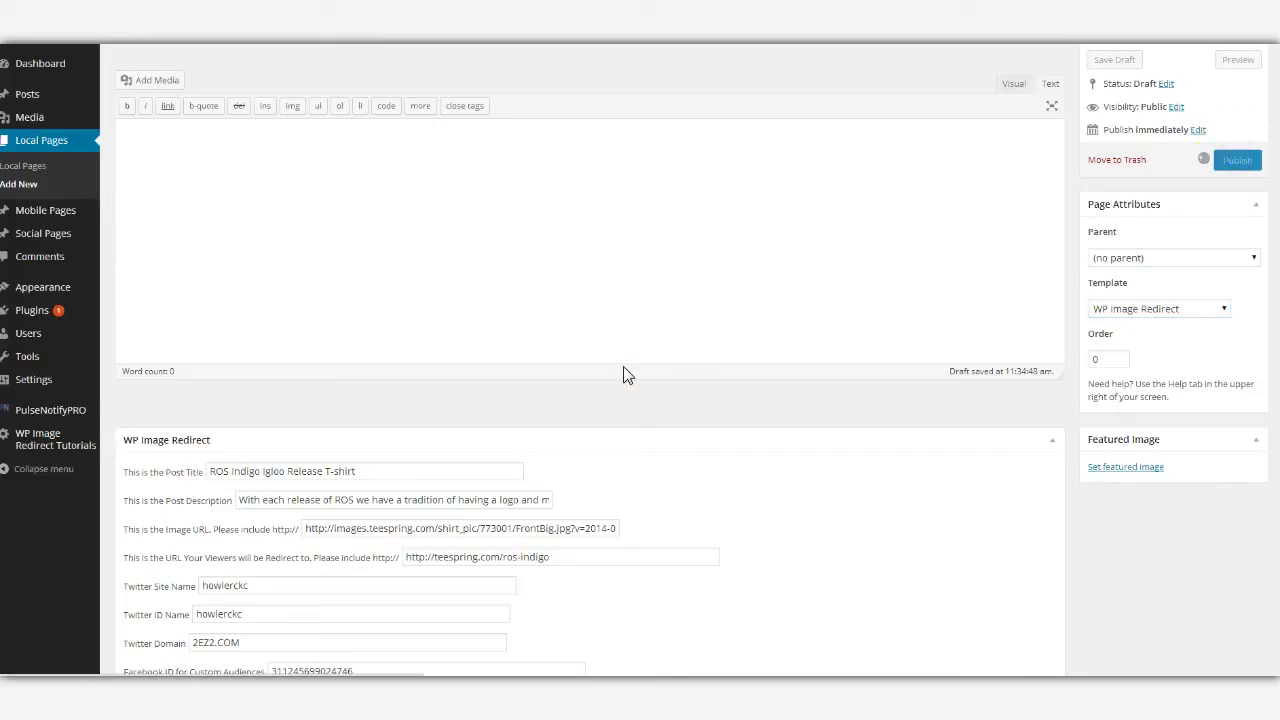
Step: Share the published redirect page's link on the Facebook timeline
scroll(614, 366, down, 3)
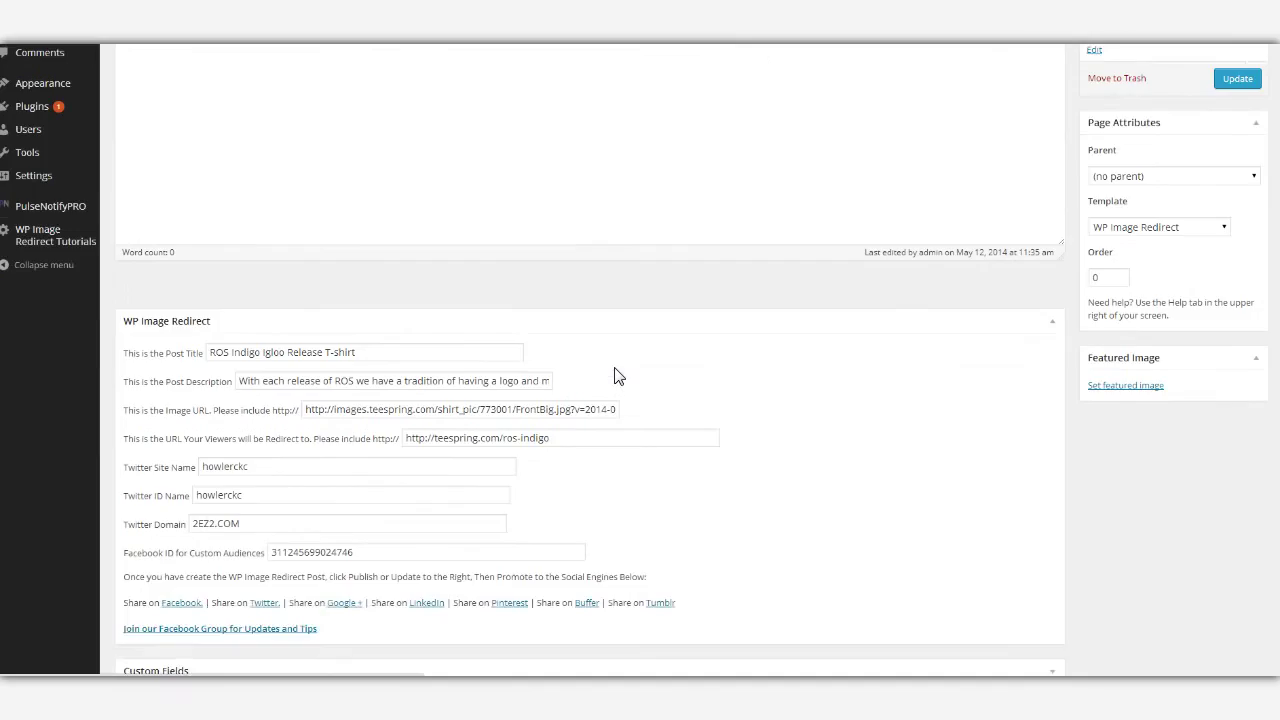
scroll(565, 447, down, 1)
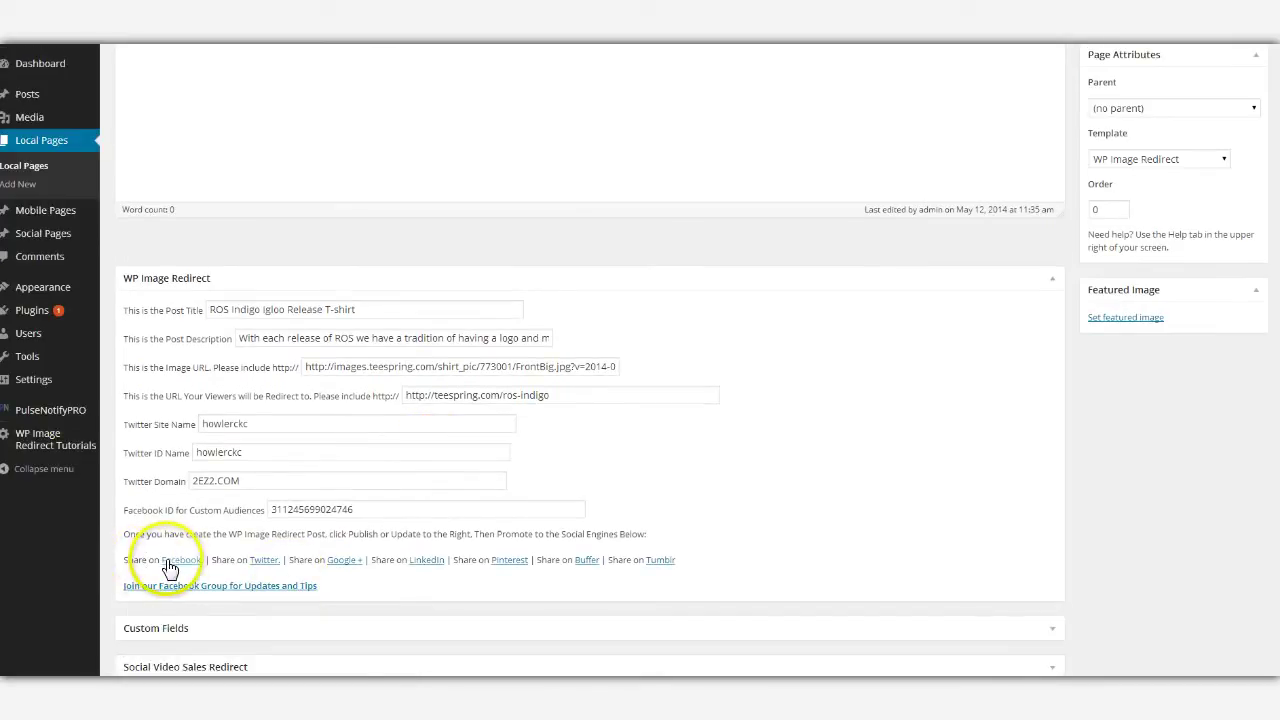
click(181, 566)
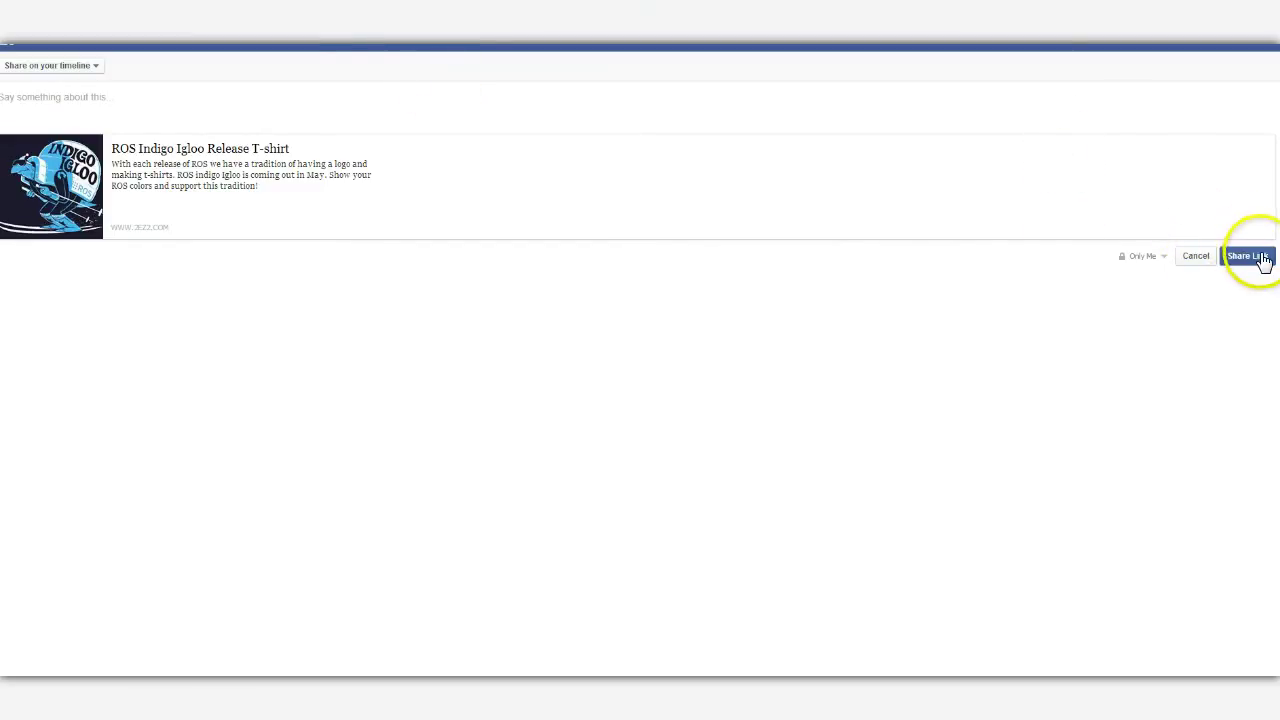
click(1253, 260)
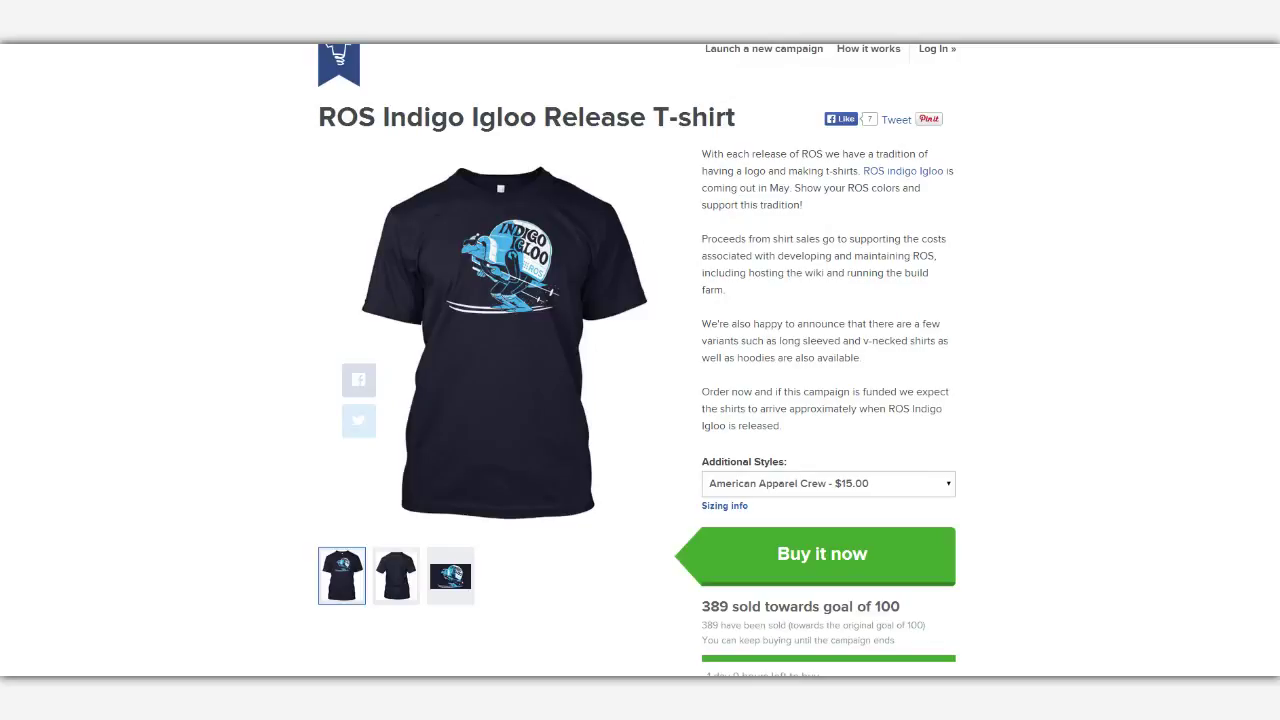
key(ctrl+Tab)
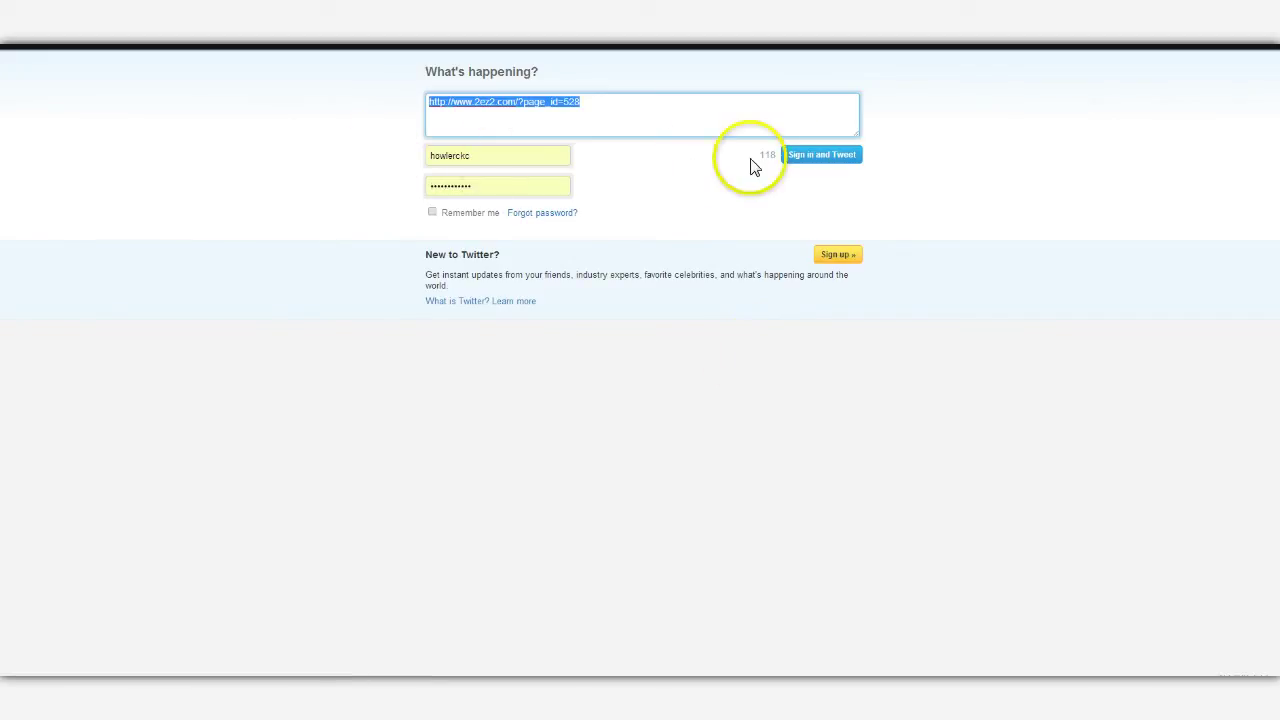
click(813, 157)
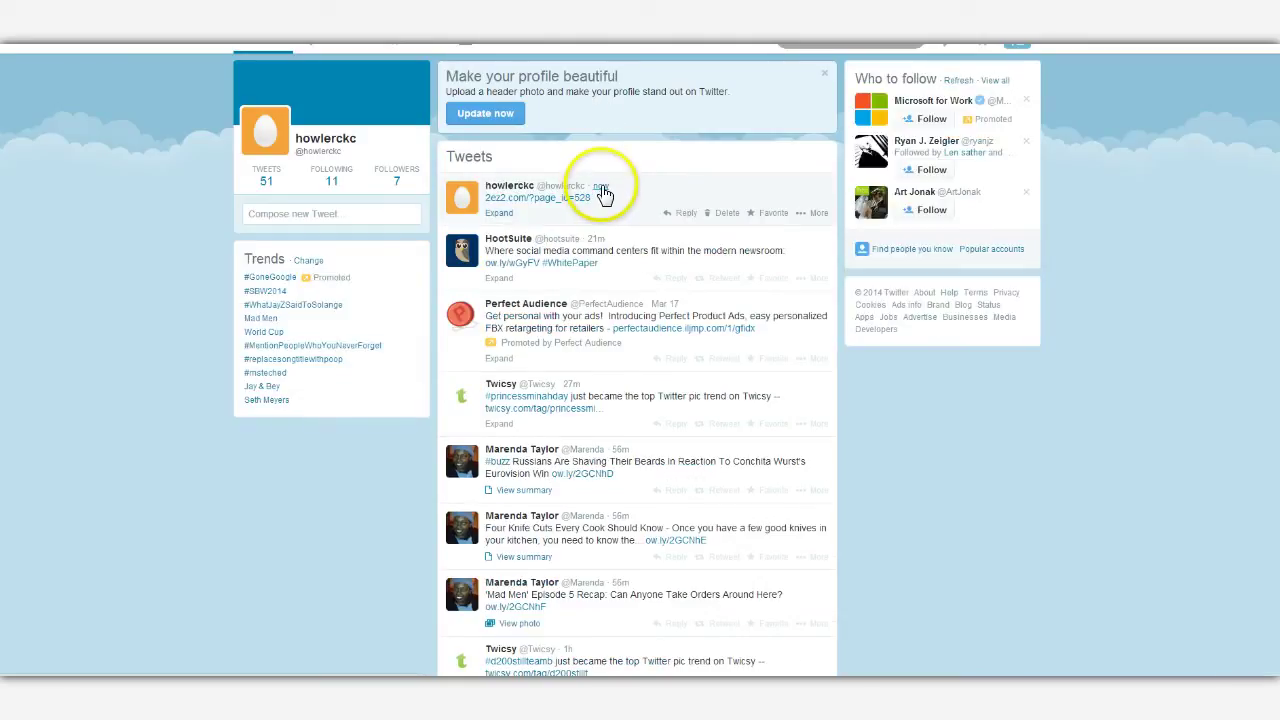
click(640, 191)
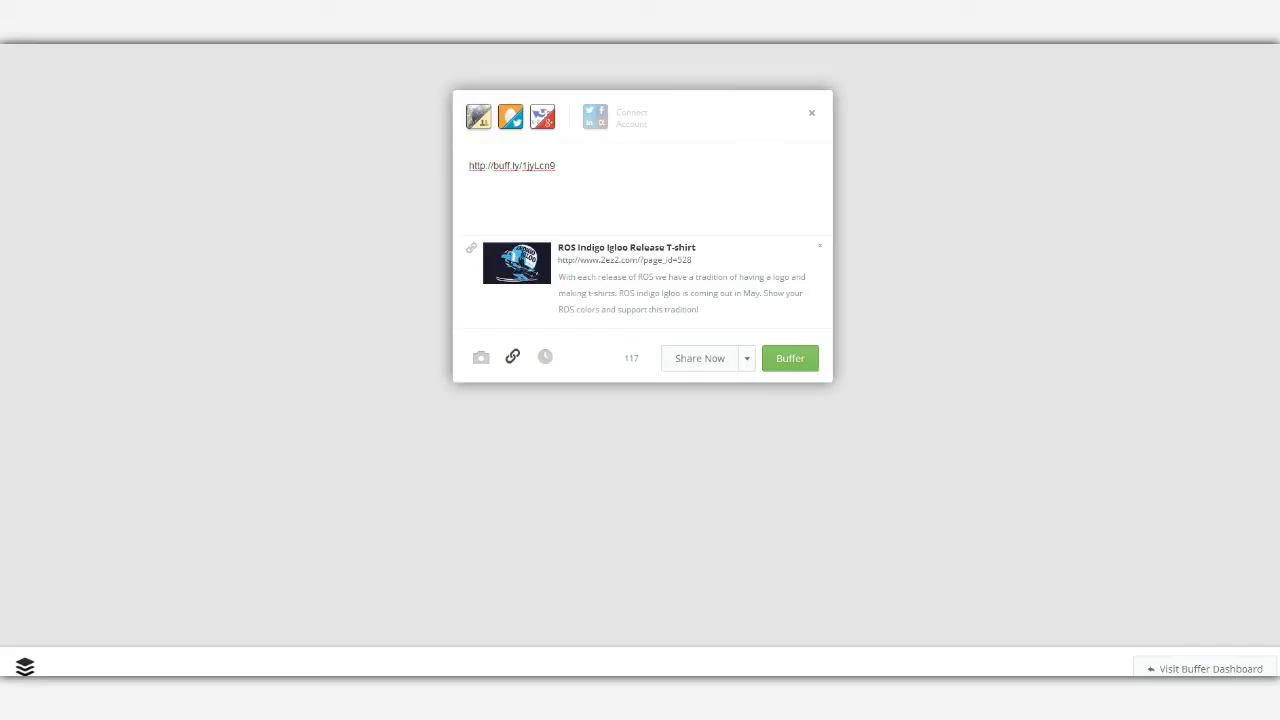
right_click(389, 44)
click(423, 49)
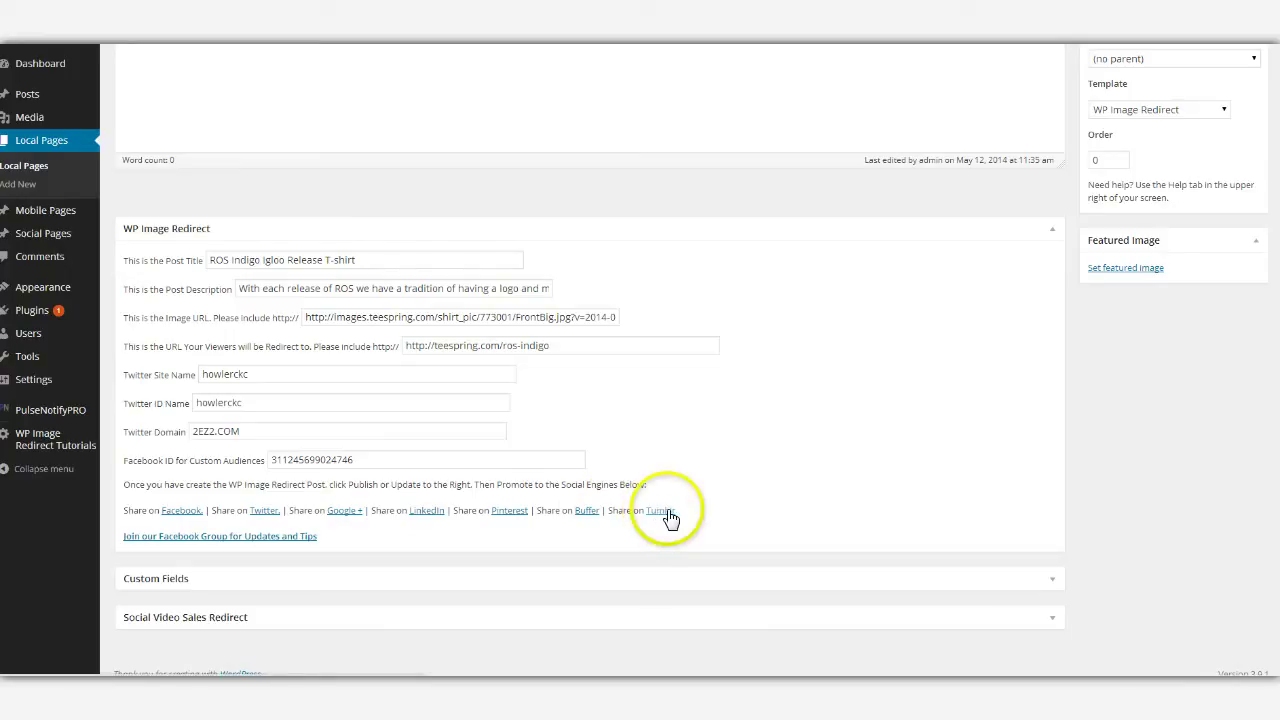
scroll(708, 486, up, 3)
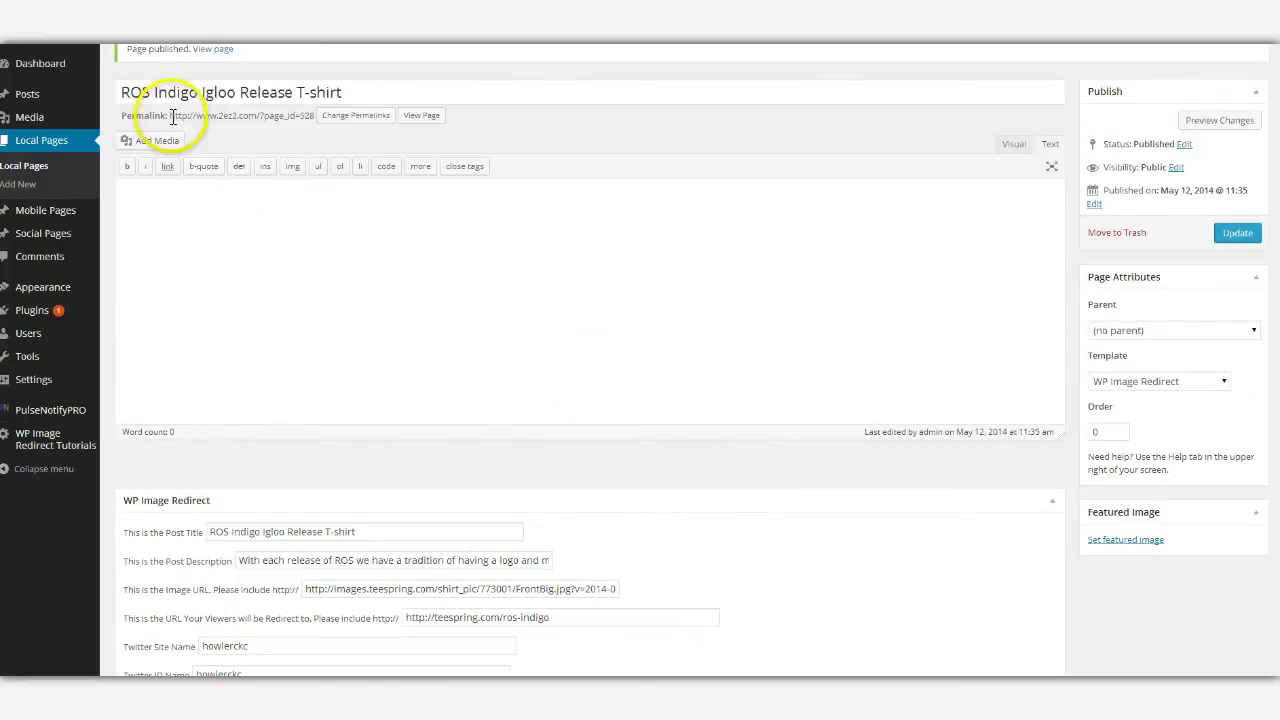
mouse_move(168, 115)
mouse_down()
mouse_move(306, 115)
mouse_move(172, 108)
mouse_up()
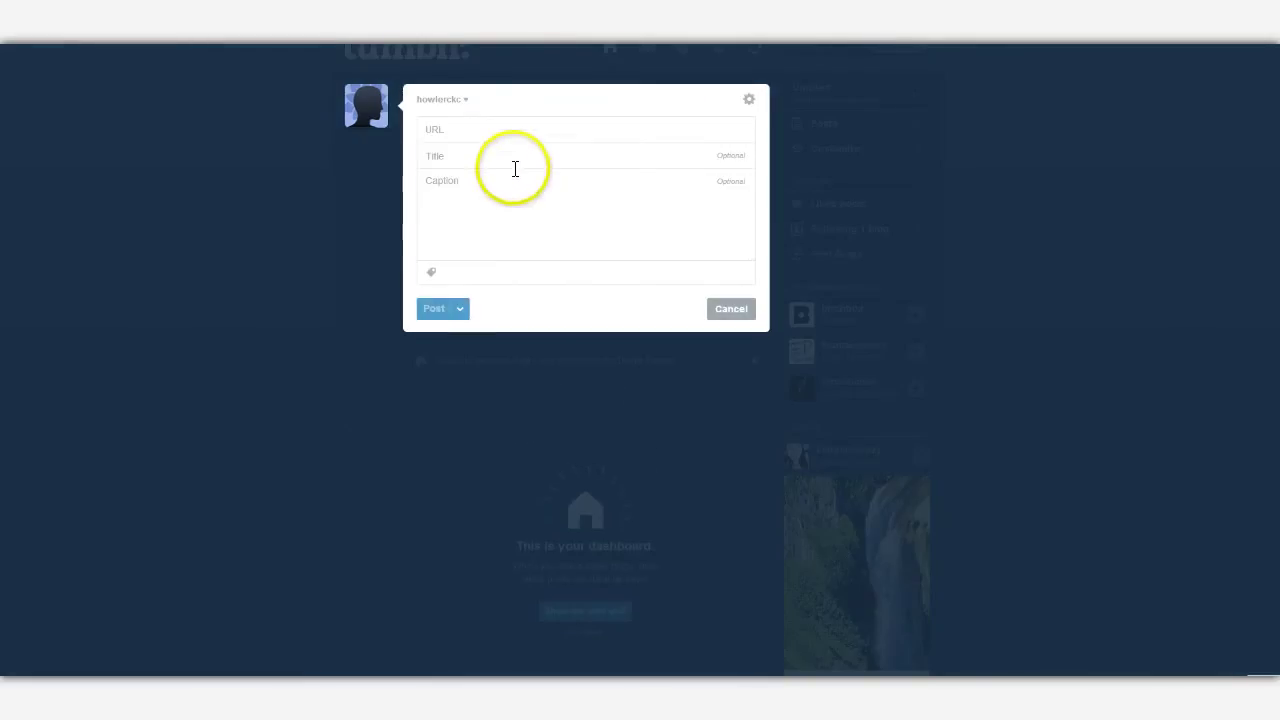
click(491, 128)
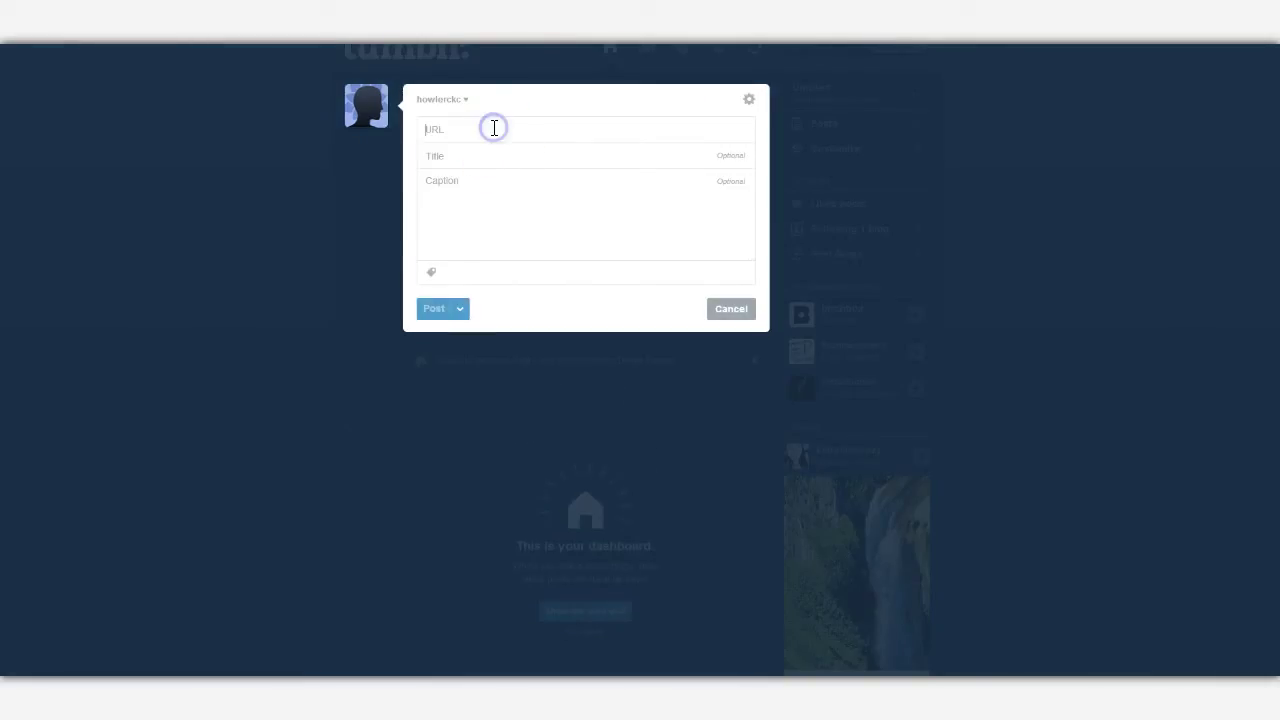
key(ctrl+v)
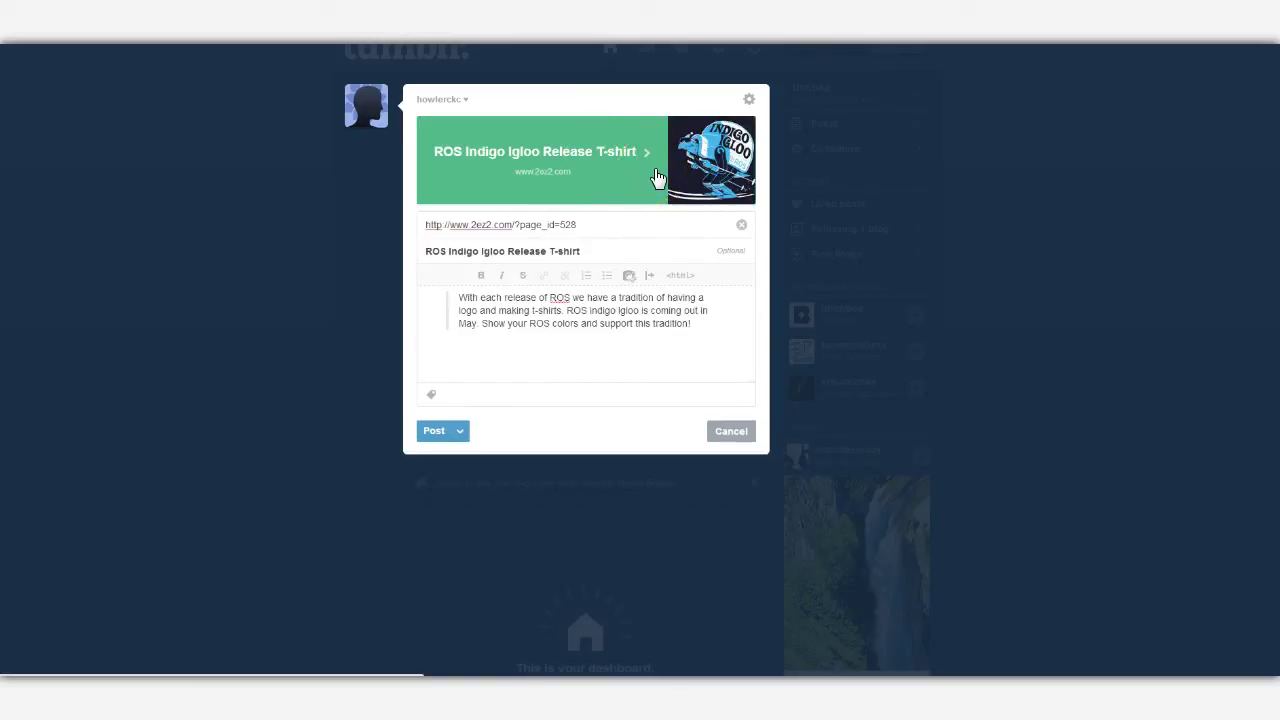
click(211, 114)
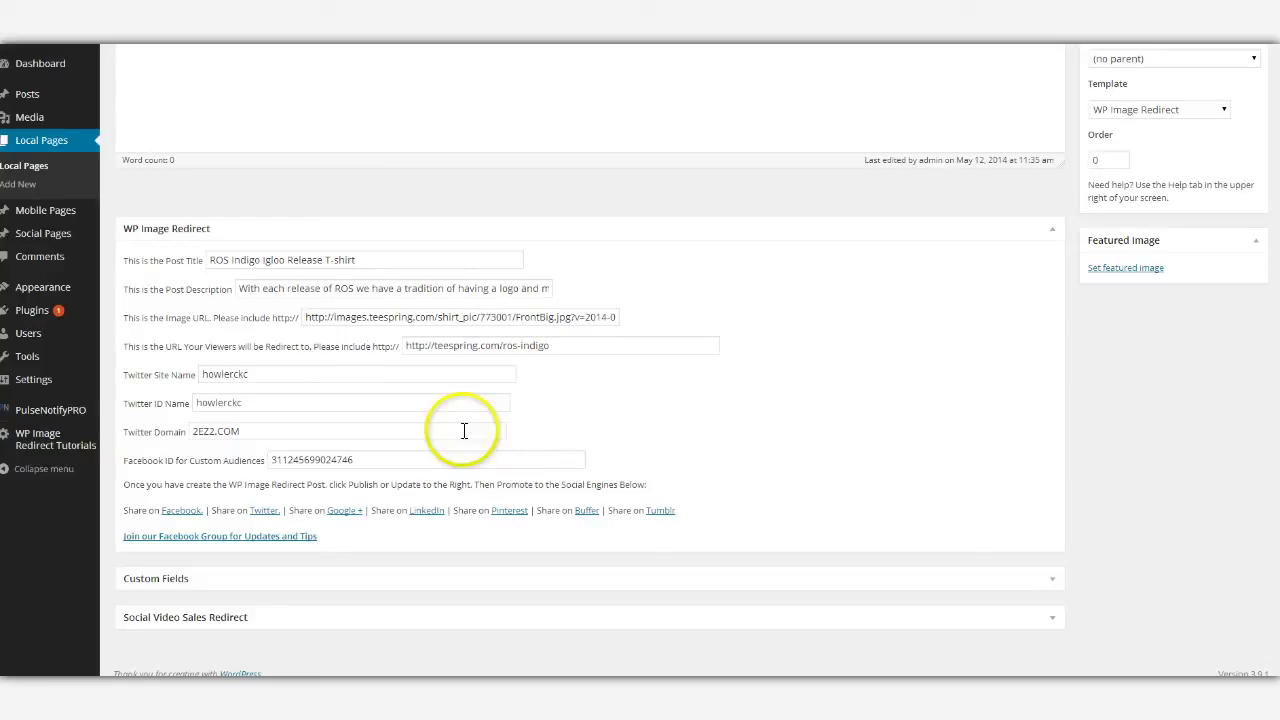
mouse_move(263, 428)
mouse_down()
mouse_move(177, 434)
mouse_move(265, 430)
mouse_up()
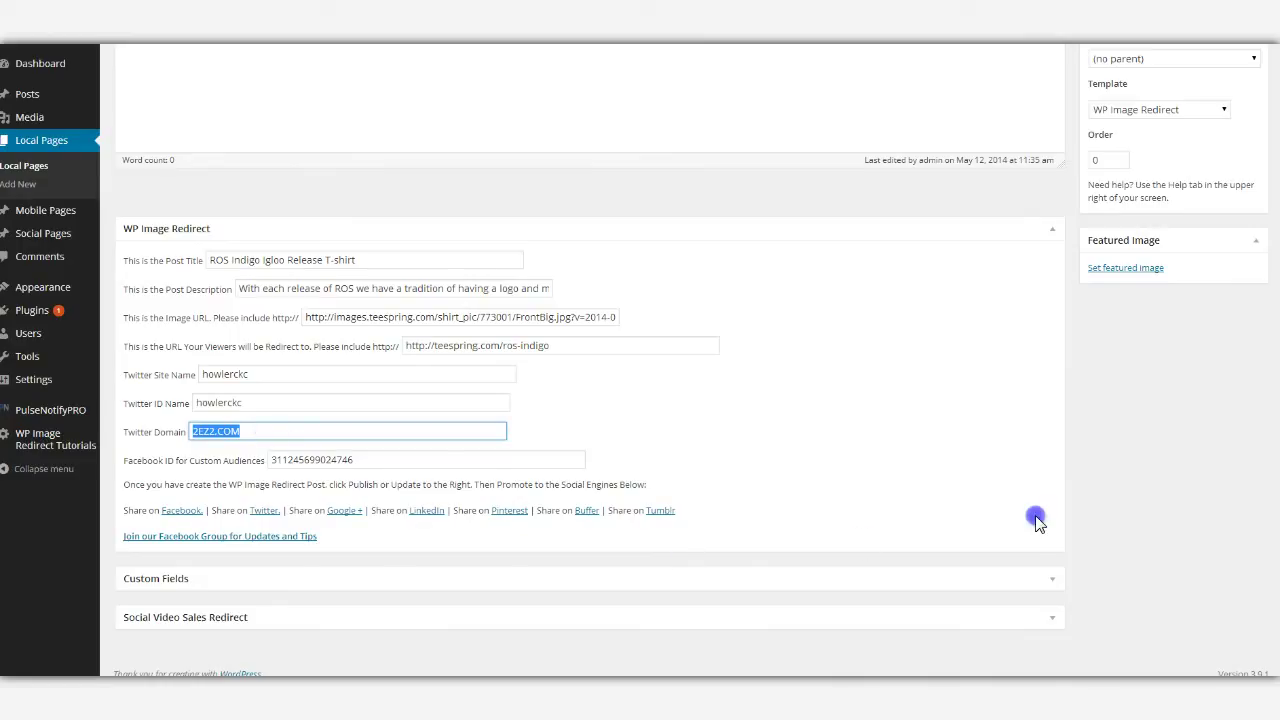
scroll(1038, 518, up, 3)
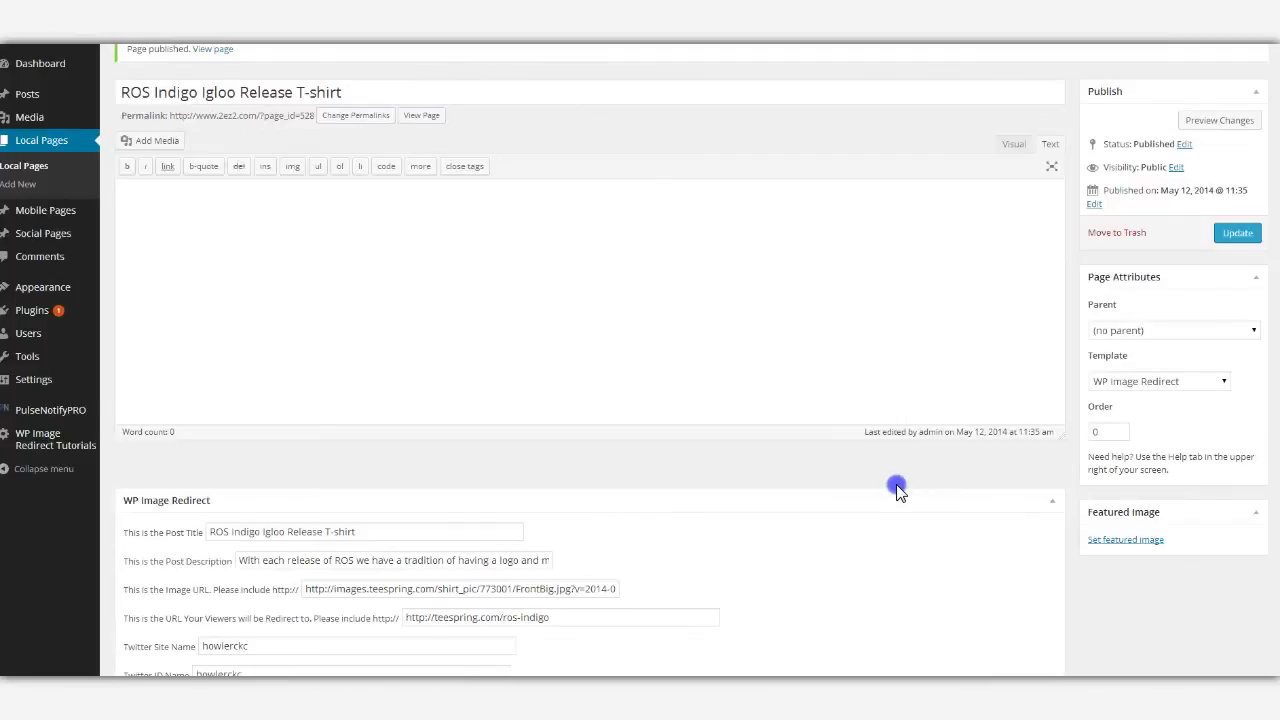